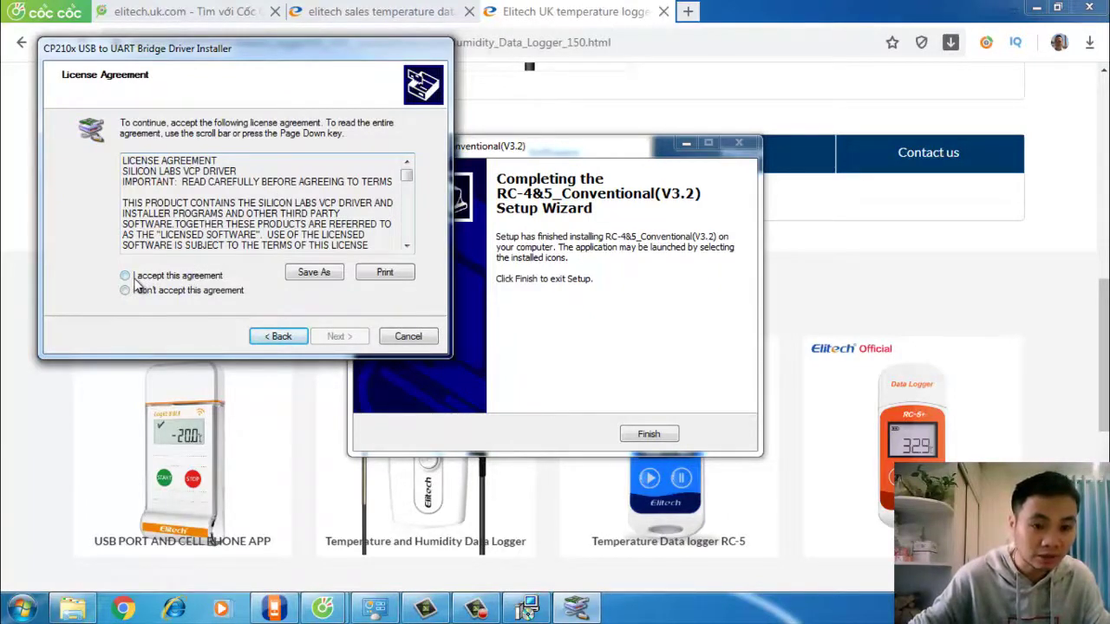
Accept the driver's license agreement and save a copy as SLAB_License_Agreement_VCP_Windows.txt in Downloads
{"action": "left_click", "coordinate": [186, 279]}
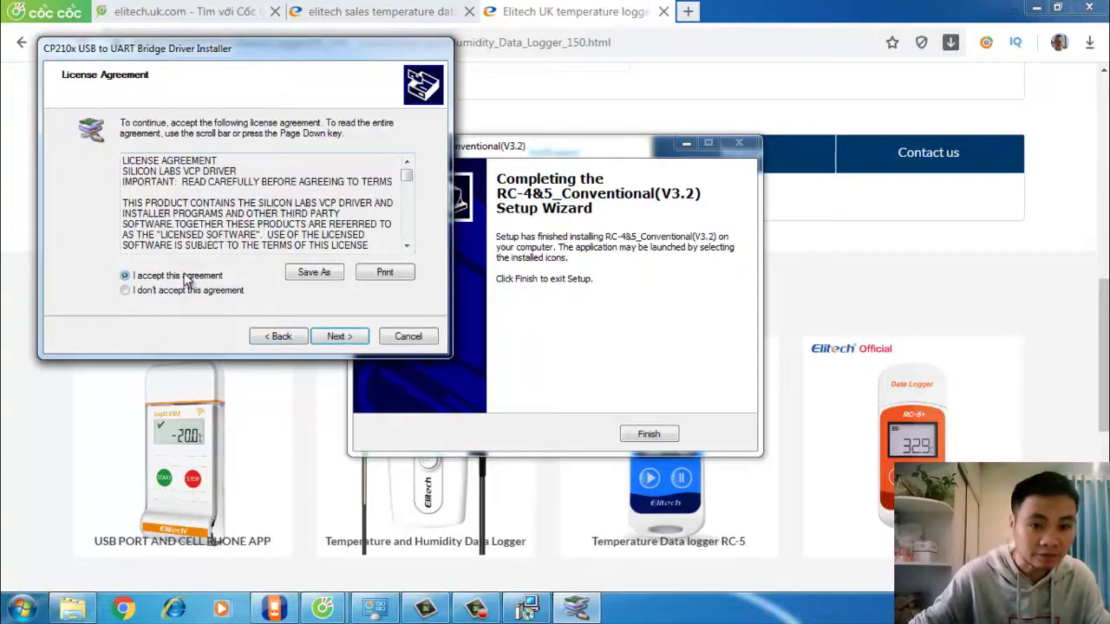
{"action": "left_click", "coordinate": [314, 271]}
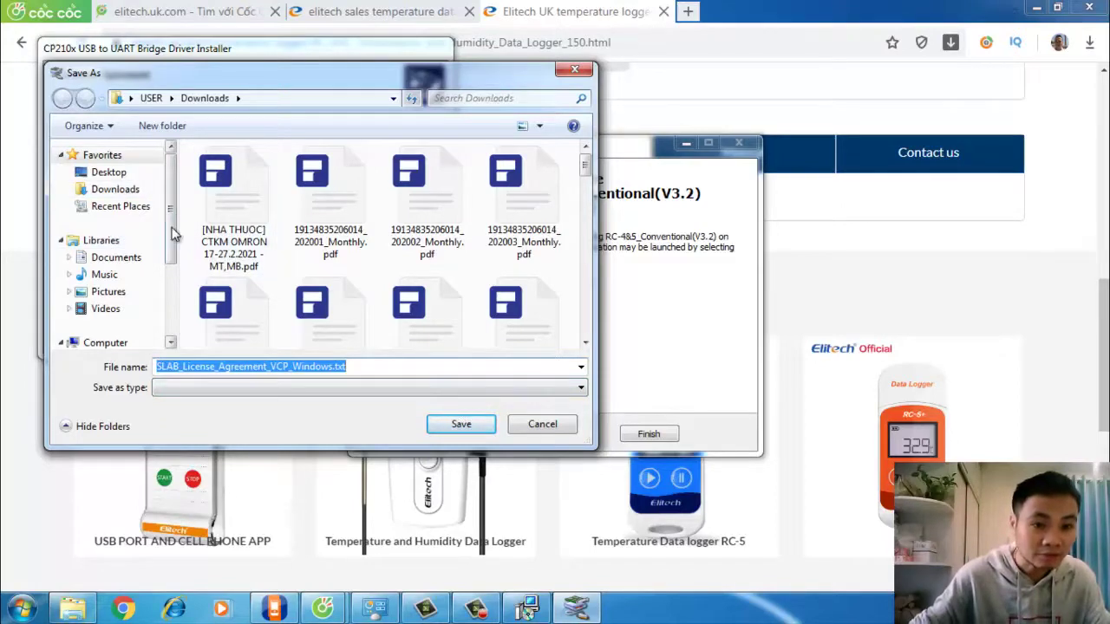
{"action": "scroll", "coordinate": [171, 255], "scroll_direction": "down", "scroll_amount": 1}
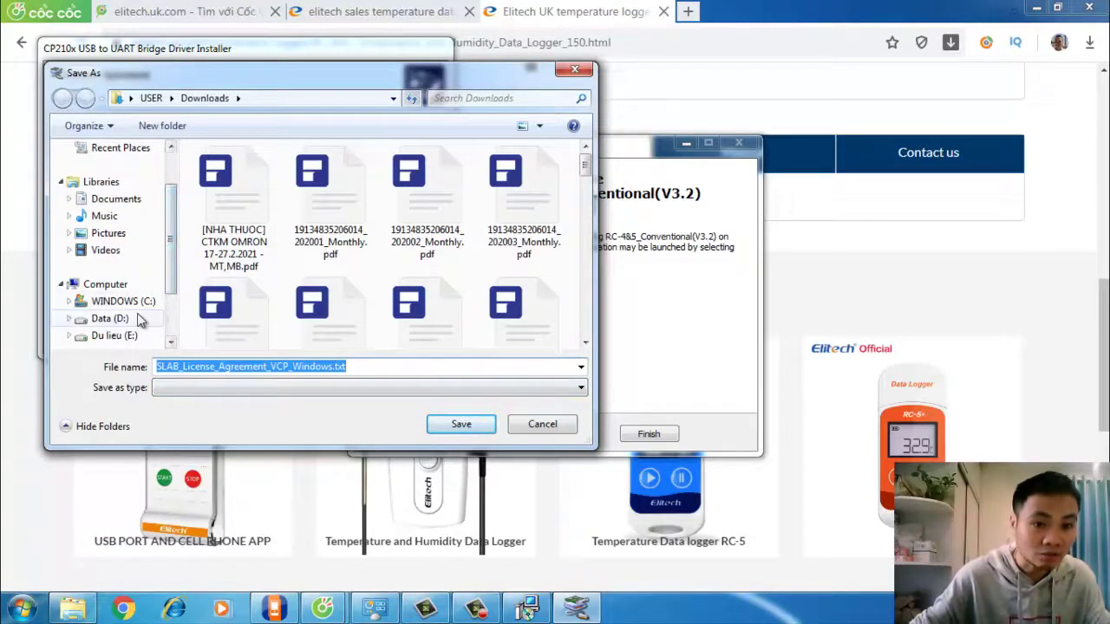
{"action": "left_click", "coordinate": [454, 422]}
{"action": "left_click", "coordinate": [604, 306]}
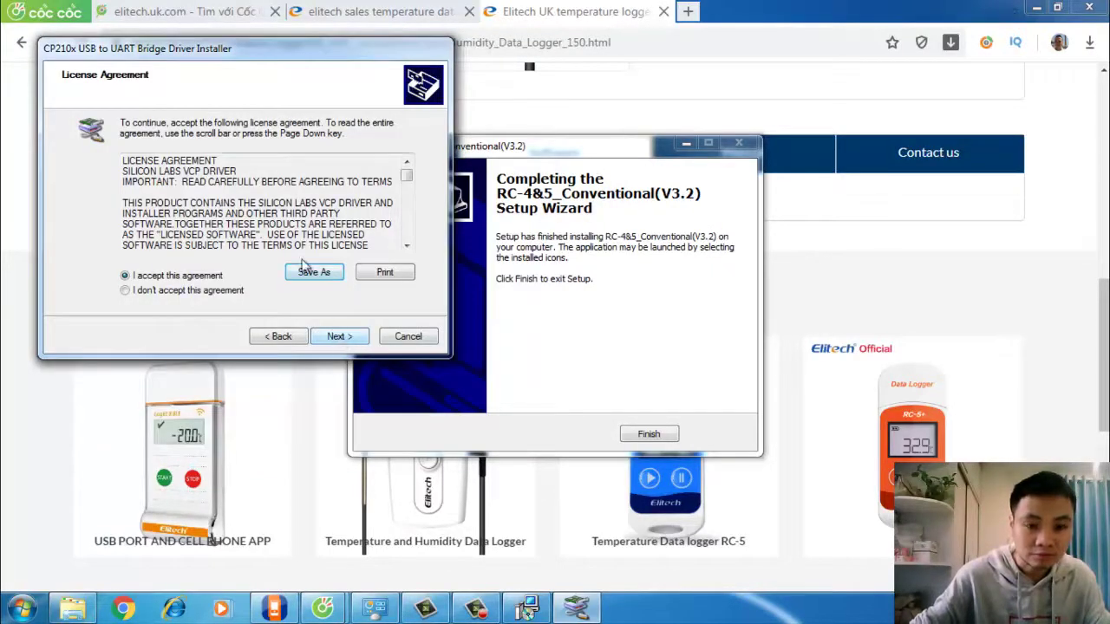
Install the CP210x USB to UART Bridge driver and finish the RC-4&5_Conventional(V3.2) setup
{"action": "left_click", "coordinate": [336, 336]}
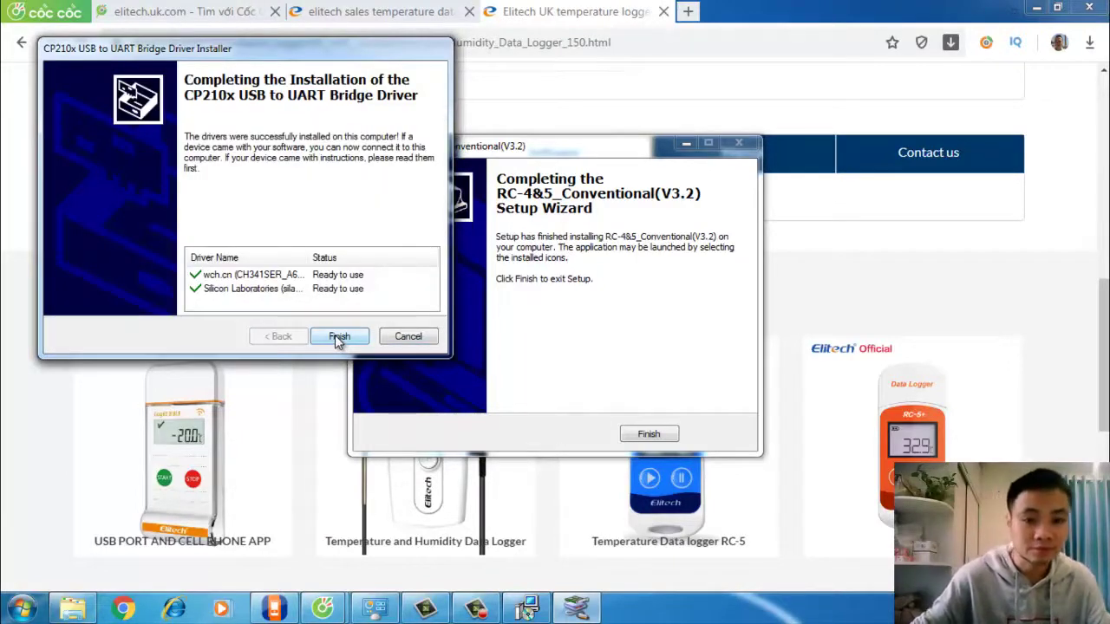
{"action": "left_click", "coordinate": [337, 338]}
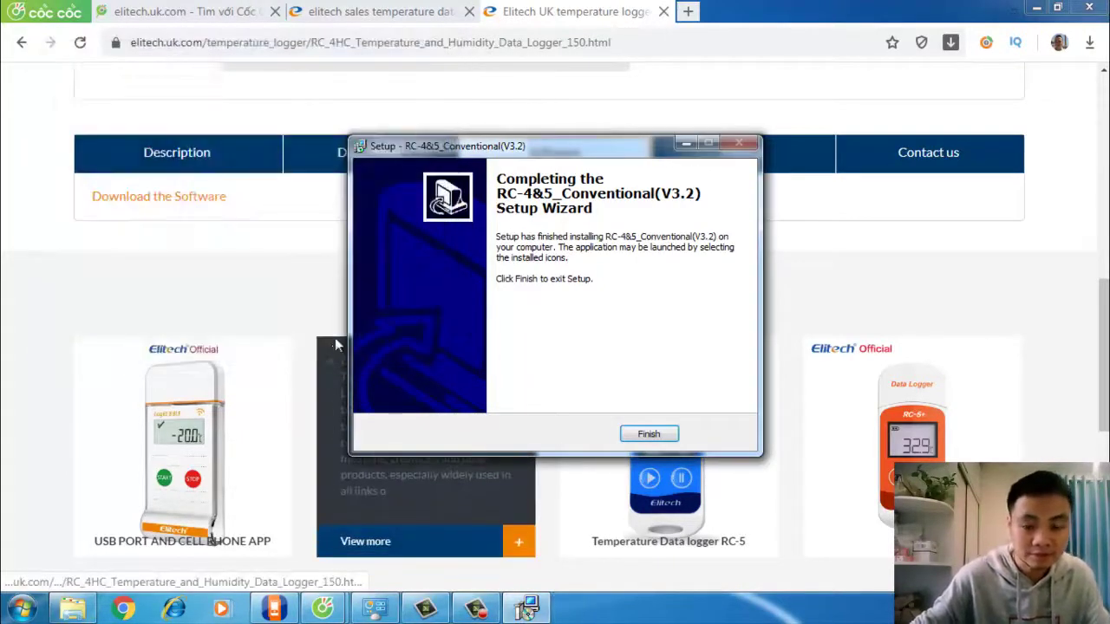
{"action": "left_click", "coordinate": [650, 435]}
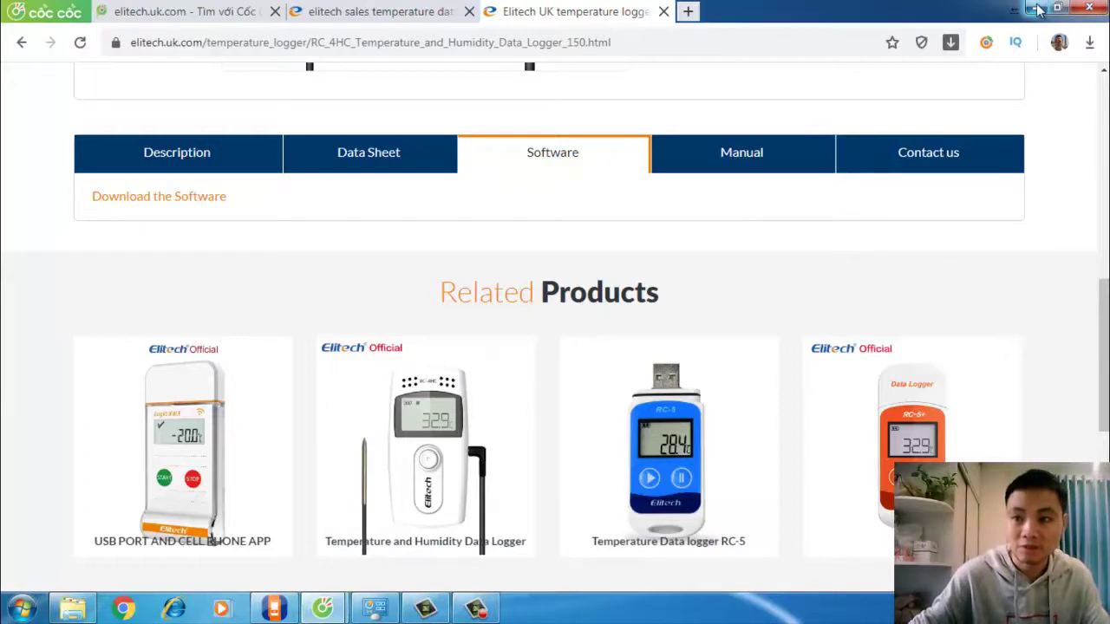
Close the browser, dismiss the color scheme prompt and launch the newly installed RC-4&5 software from the desktop
{"action": "left_click", "coordinate": [1094, 7]}
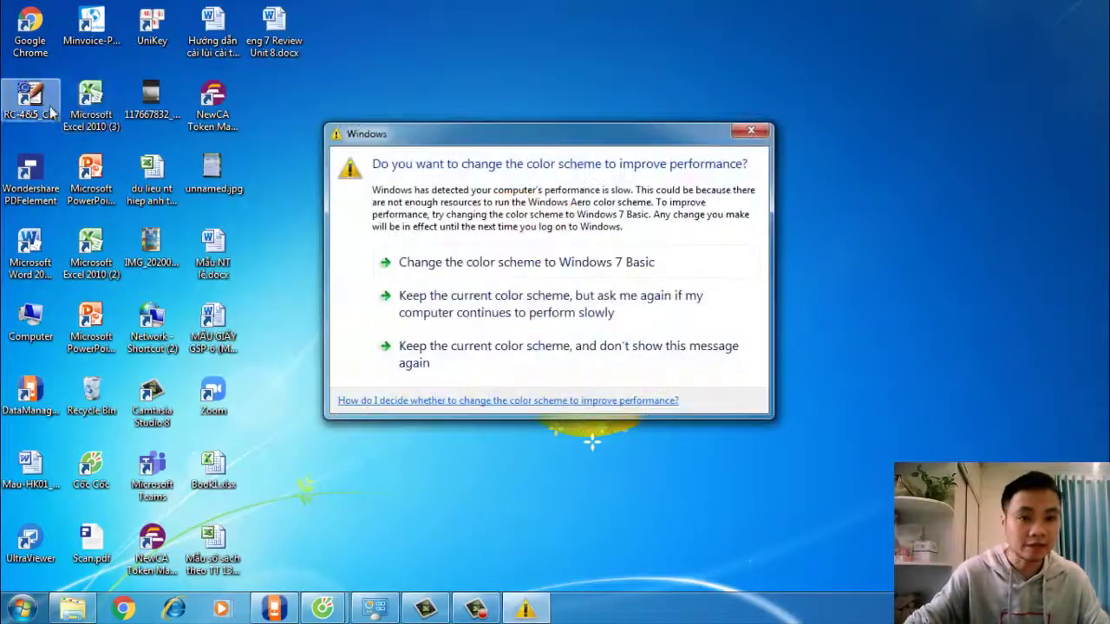
{"action": "left_click", "coordinate": [751, 131]}
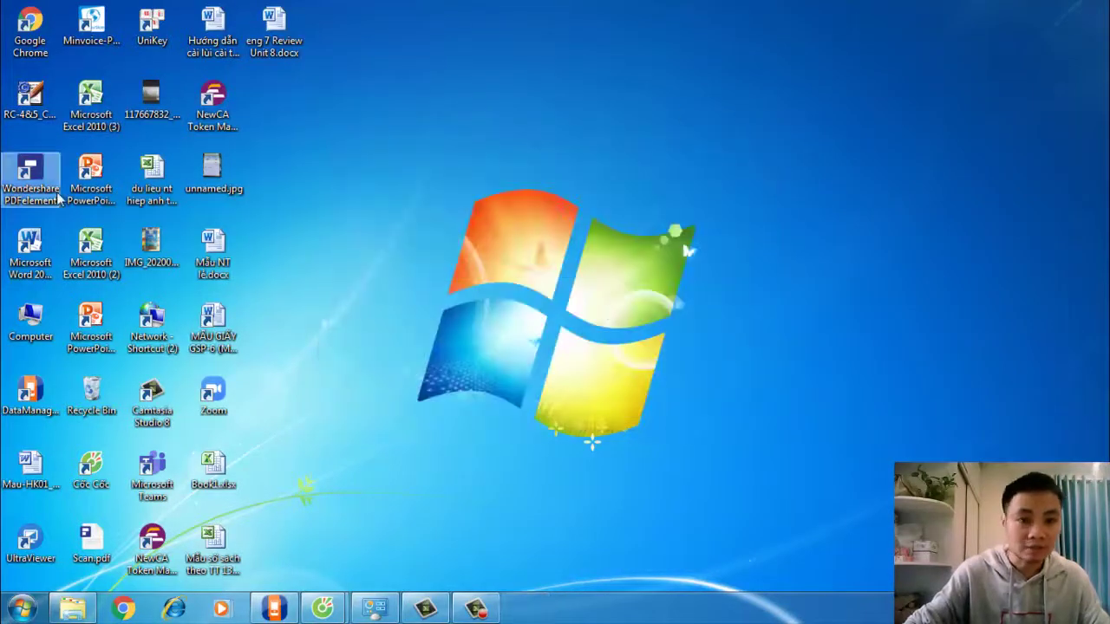
{"action": "double_click", "coordinate": [35, 103]}
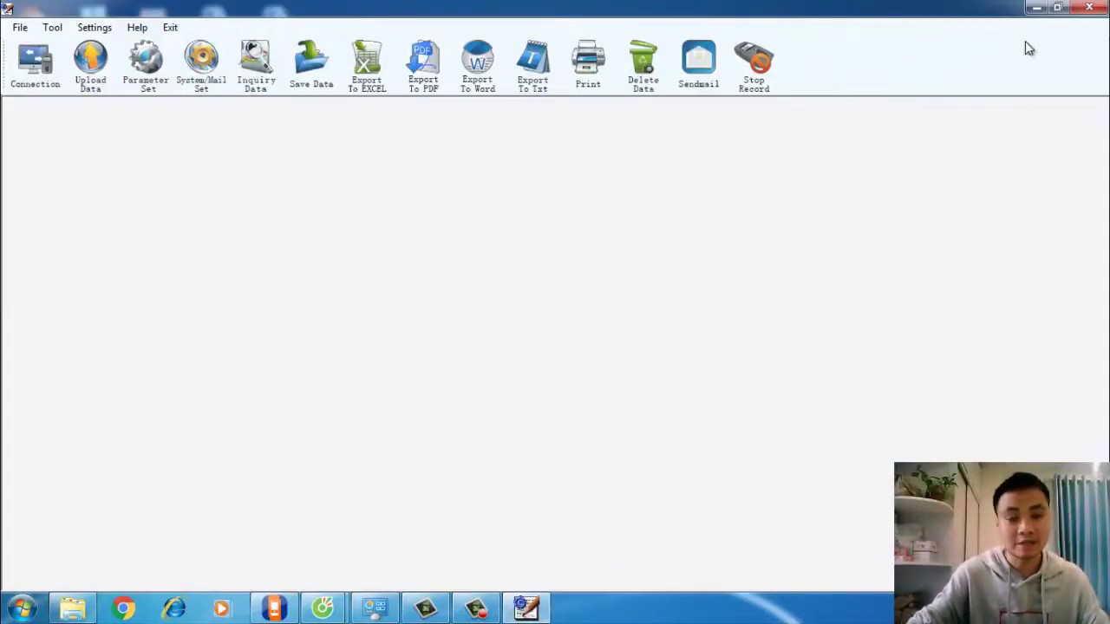
Connect to the RC-4HC data logger and set its record interval to 01:00:00 in the parameter settings
{"action": "left_click", "coordinate": [34, 67]}
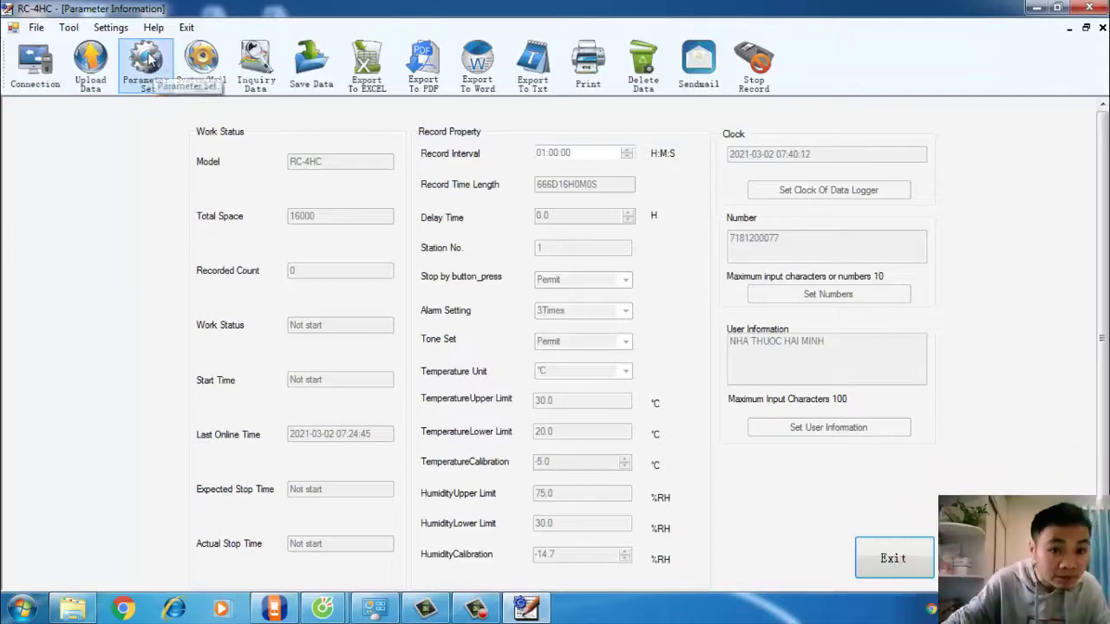
{"action": "left_click", "coordinate": [147, 68]}
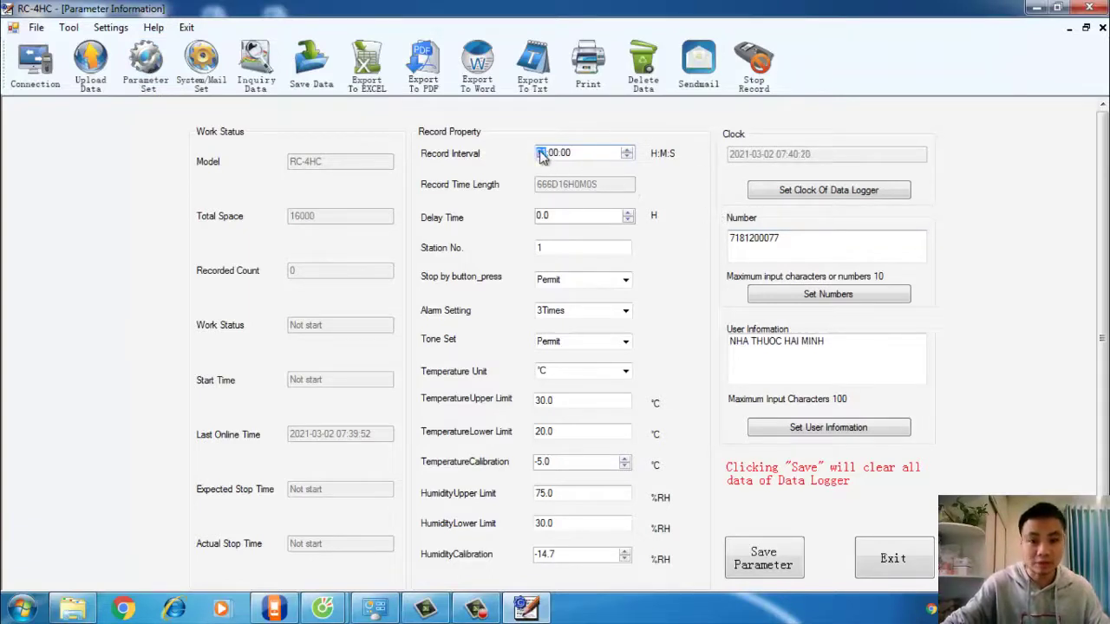
{"action": "type", "text": "0"}
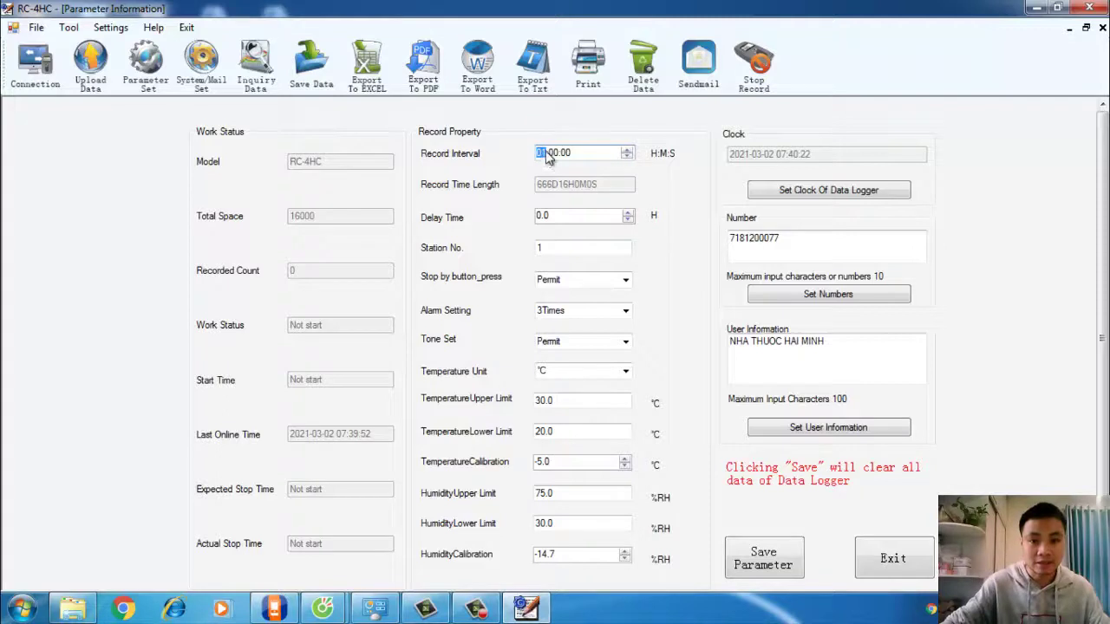
{"action": "type", "text": "1"}
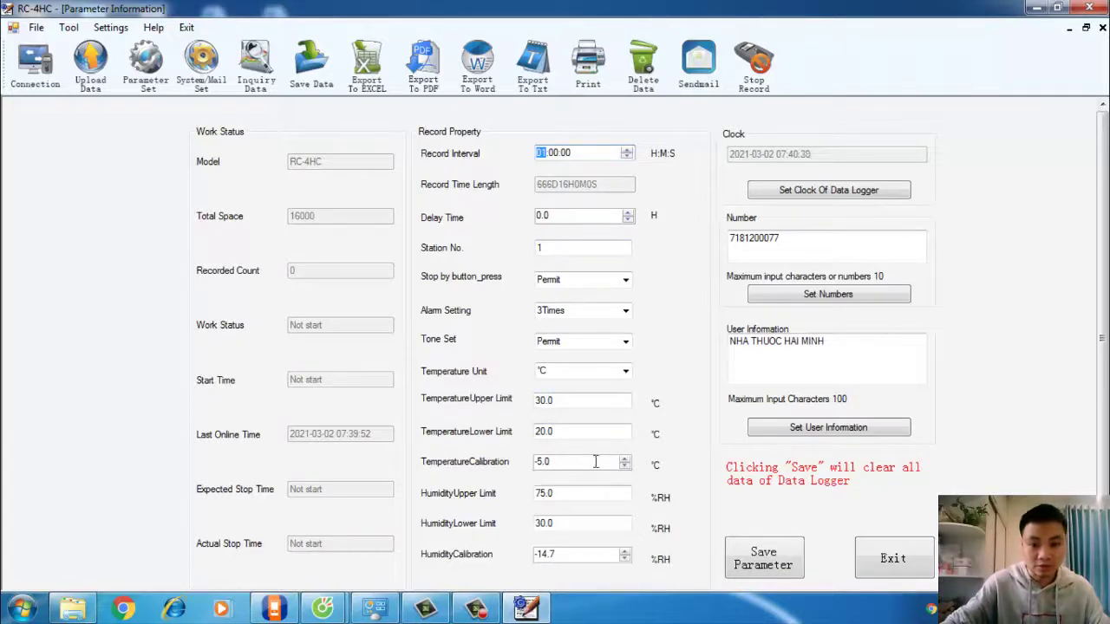
Set the logger's temperature calibration to 0.0 °C
{"action": "left_click", "coordinate": [567, 462]}
{"action": "left_click_drag", "start_coordinate": [566, 462], "coordinate": [524, 462]}
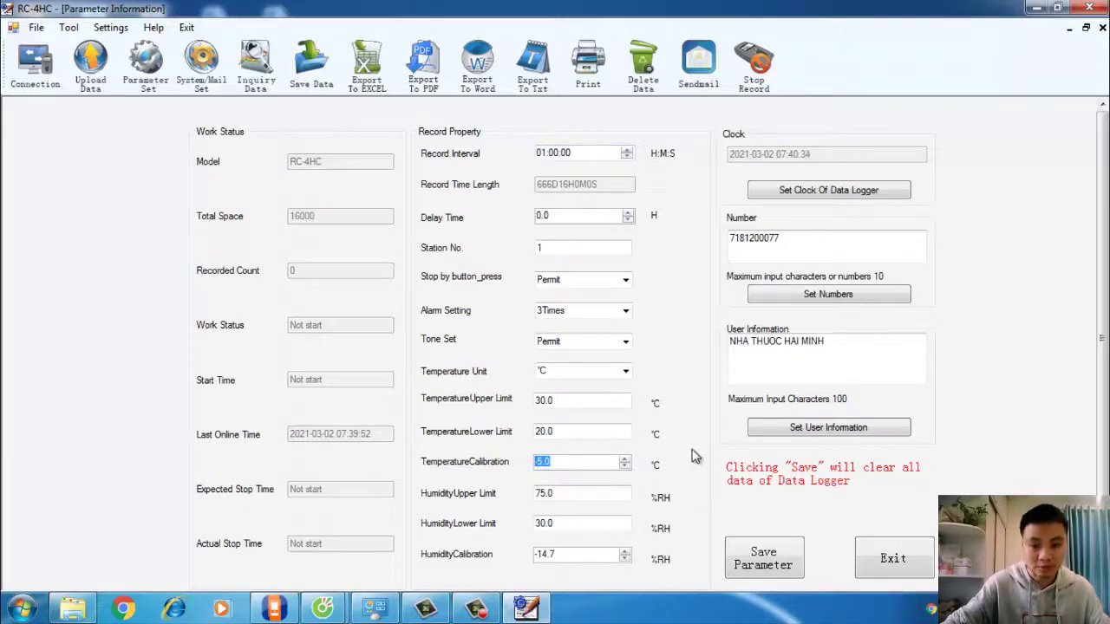
{"action": "left_click", "coordinate": [571, 461]}
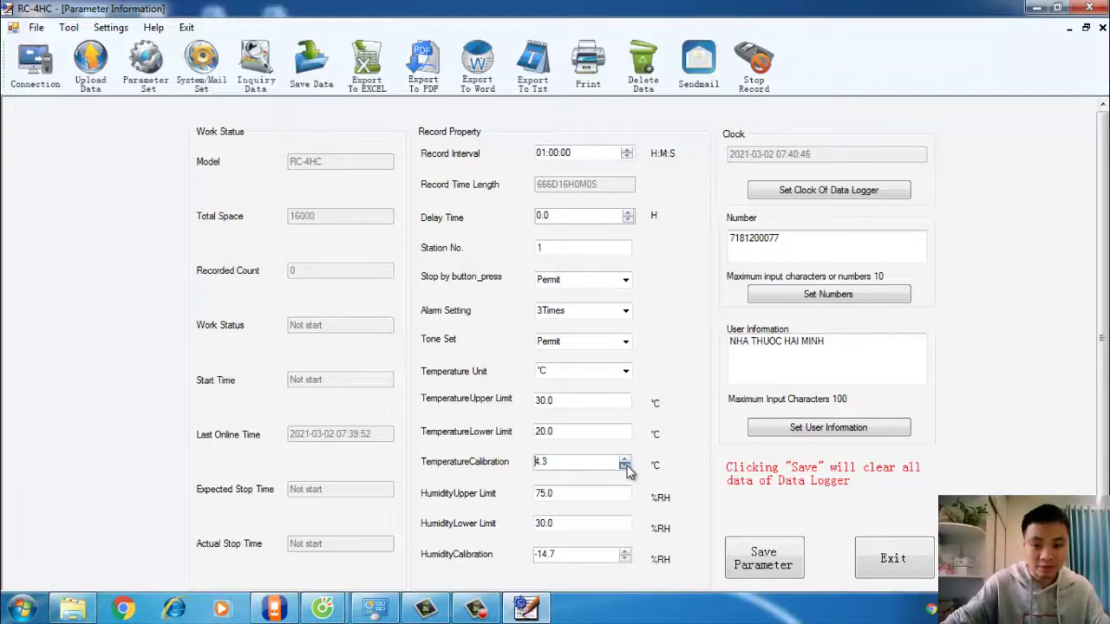
{"action": "left_click", "coordinate": [625, 467]}
{"action": "left_click", "coordinate": [624, 467]}
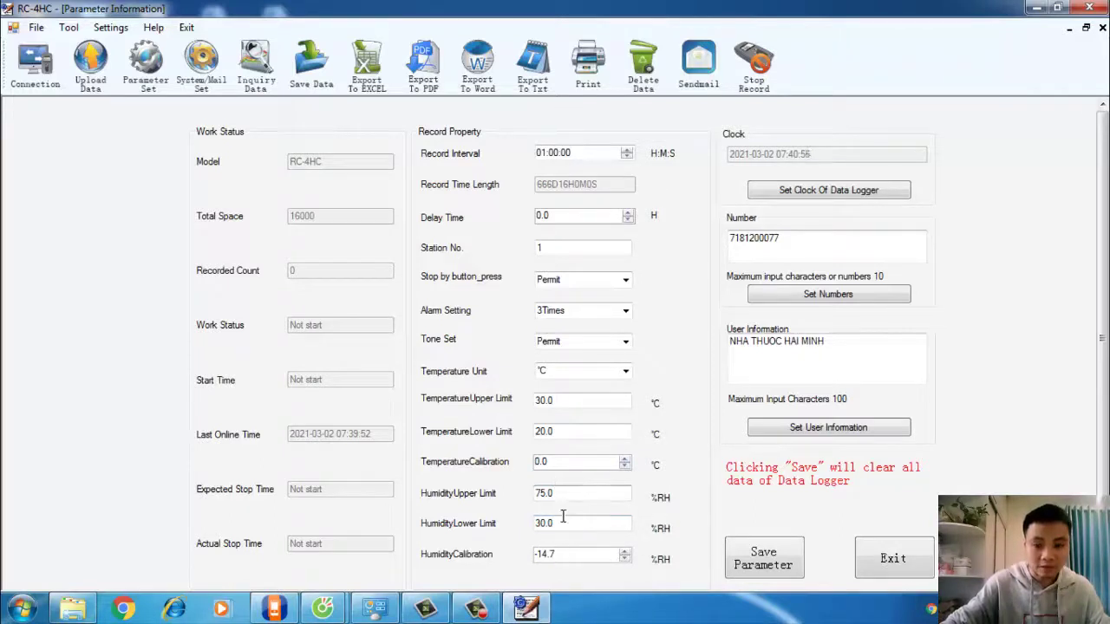
Set the logger's humidity calibration to -20.0 %RH
{"action": "left_click_drag", "start_coordinate": [565, 555], "coordinate": [524, 560]}
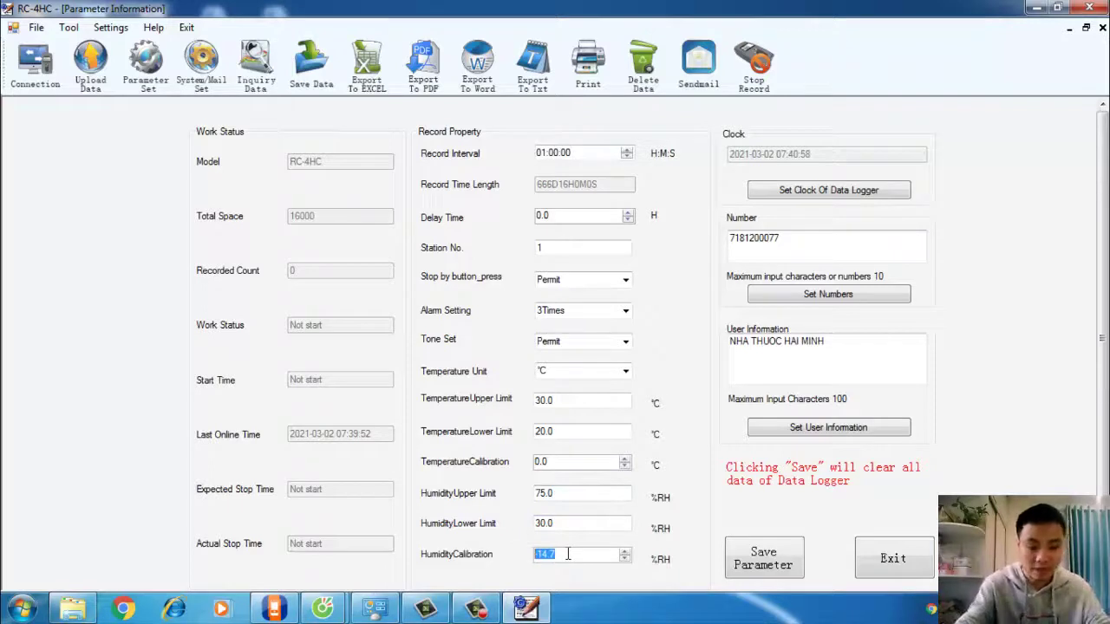
{"action": "type", "text": "20"}
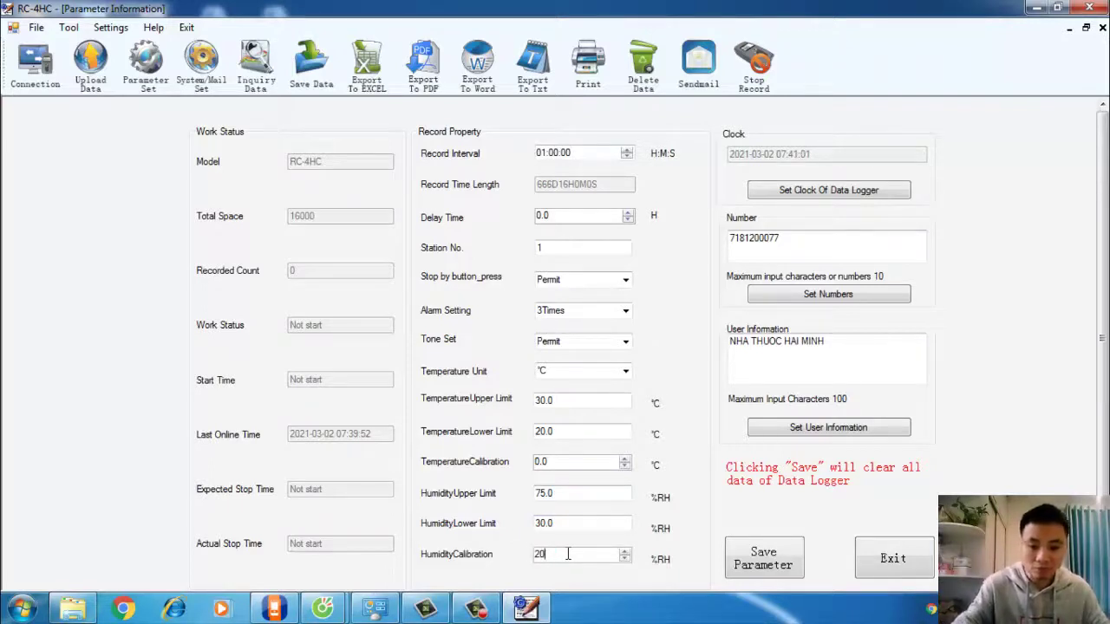
{"action": "type", "text": ".0"}
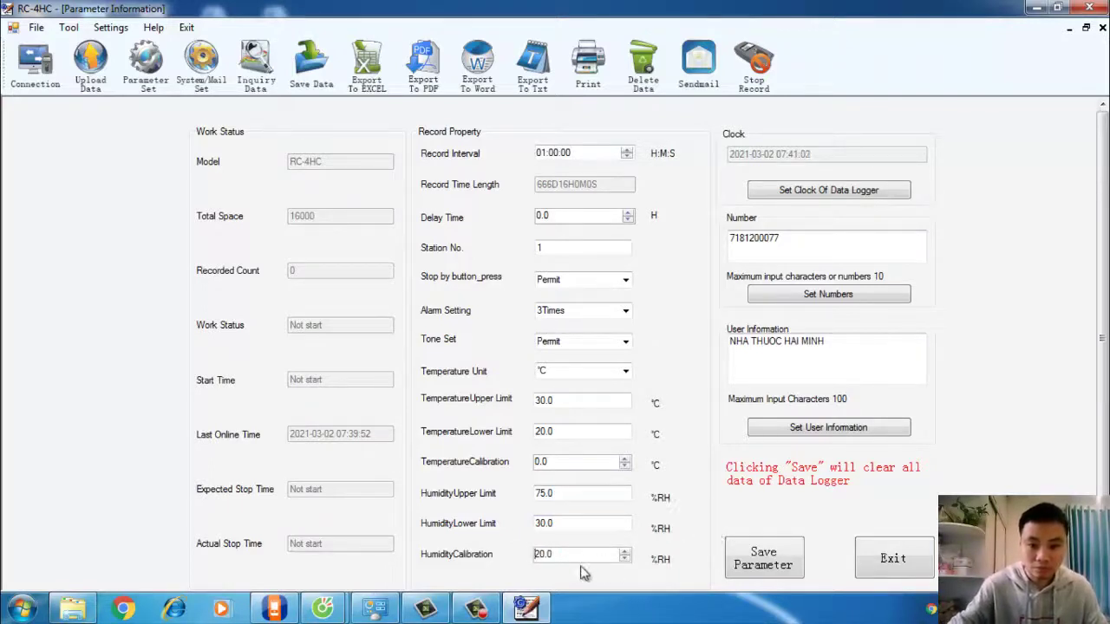
{"action": "left_click", "coordinate": [537, 553]}
{"action": "type", "text": "-"}
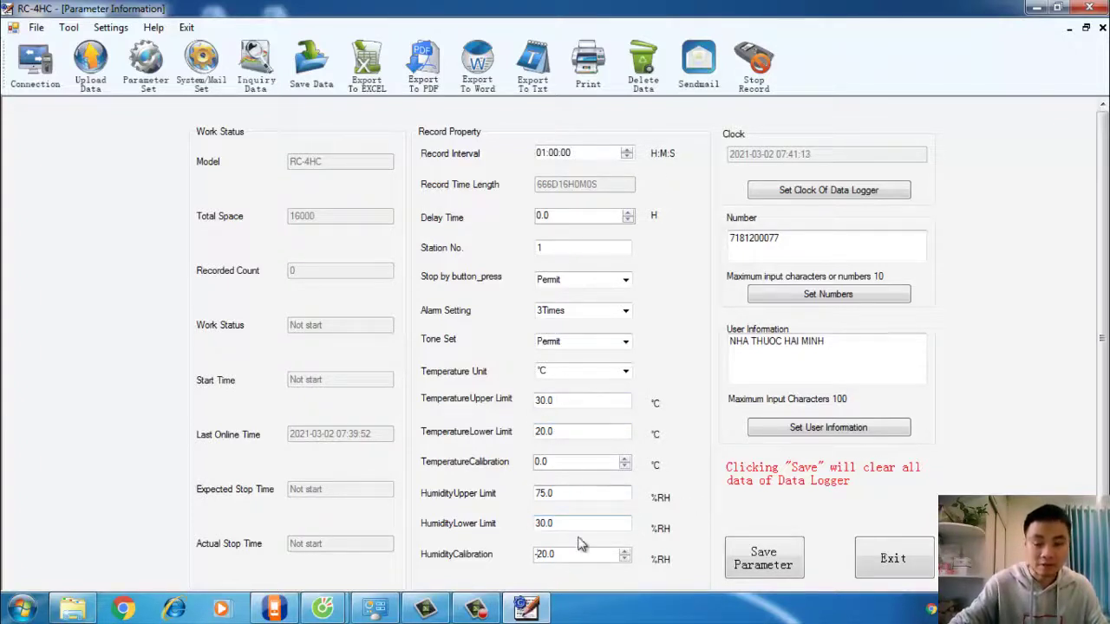
Set the humidity calibration to 0.0 %RH and save the parameters to the logger, agreeing to clear its stored data
{"action": "left_click_drag", "start_coordinate": [574, 553], "coordinate": [531, 555]}
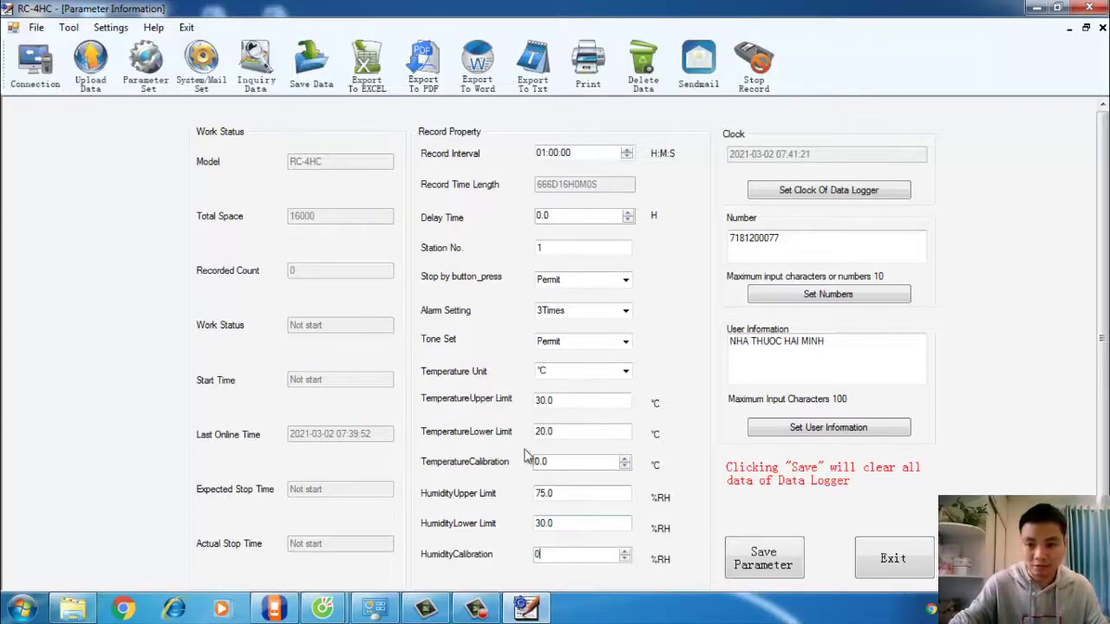
{"action": "triple_click", "coordinate": [831, 344]}
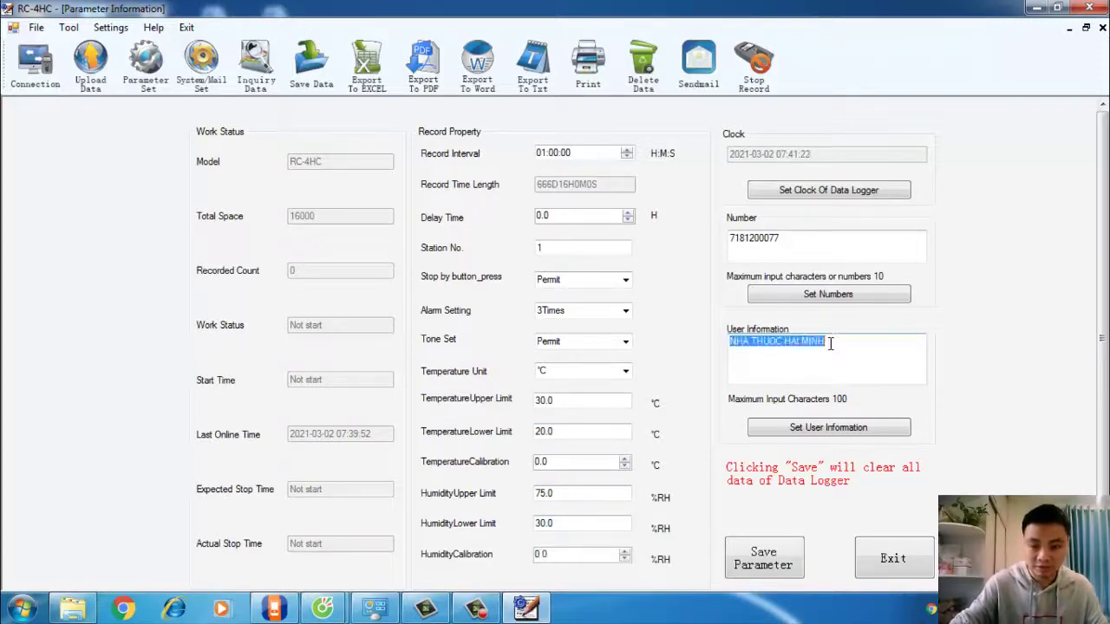
{"action": "left_click", "coordinate": [831, 344]}
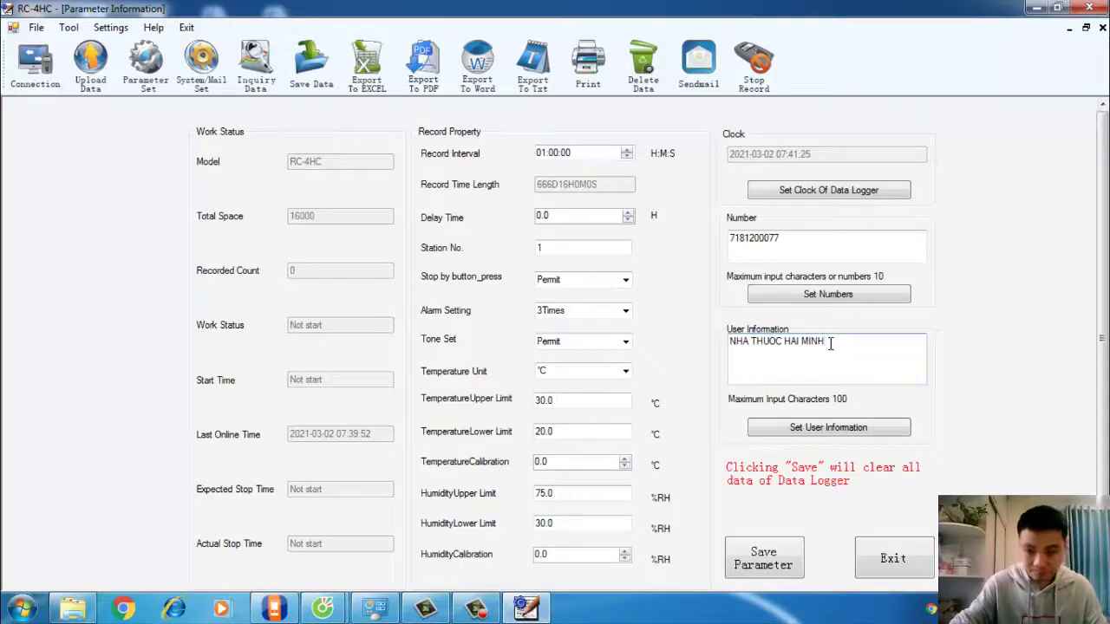
{"action": "left_click", "coordinate": [743, 555]}
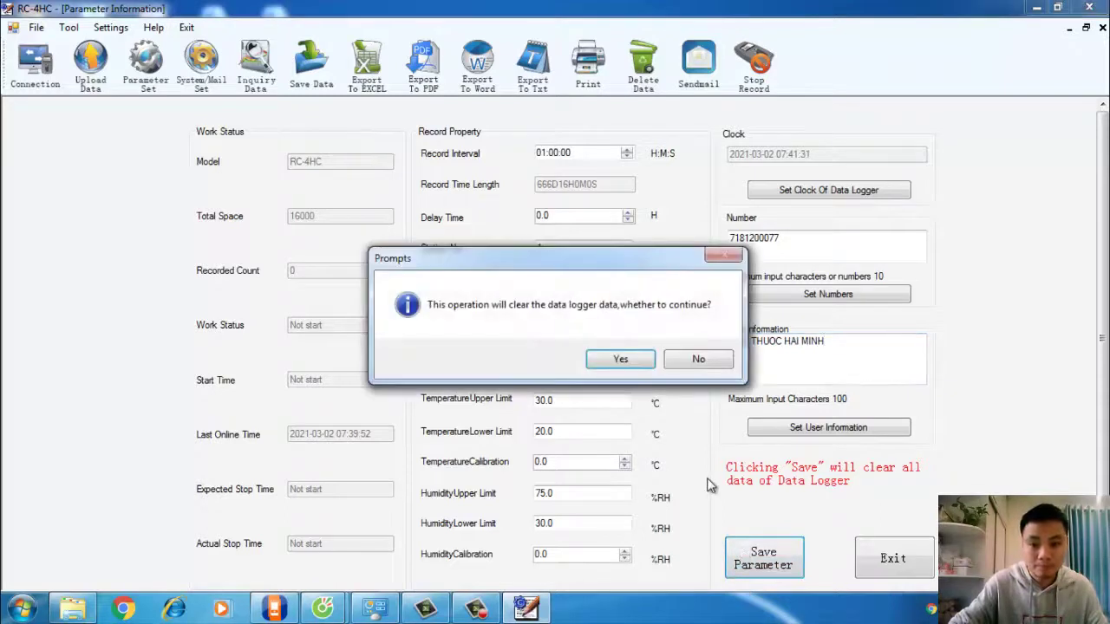
{"action": "left_click", "coordinate": [605, 359]}
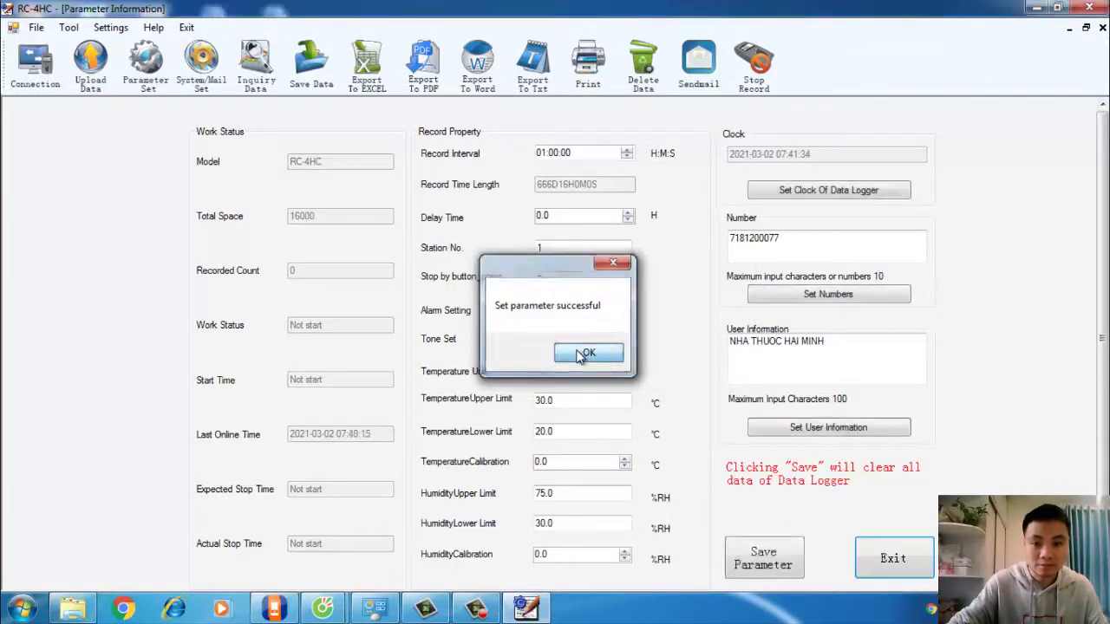
{"action": "left_click", "coordinate": [583, 355]}
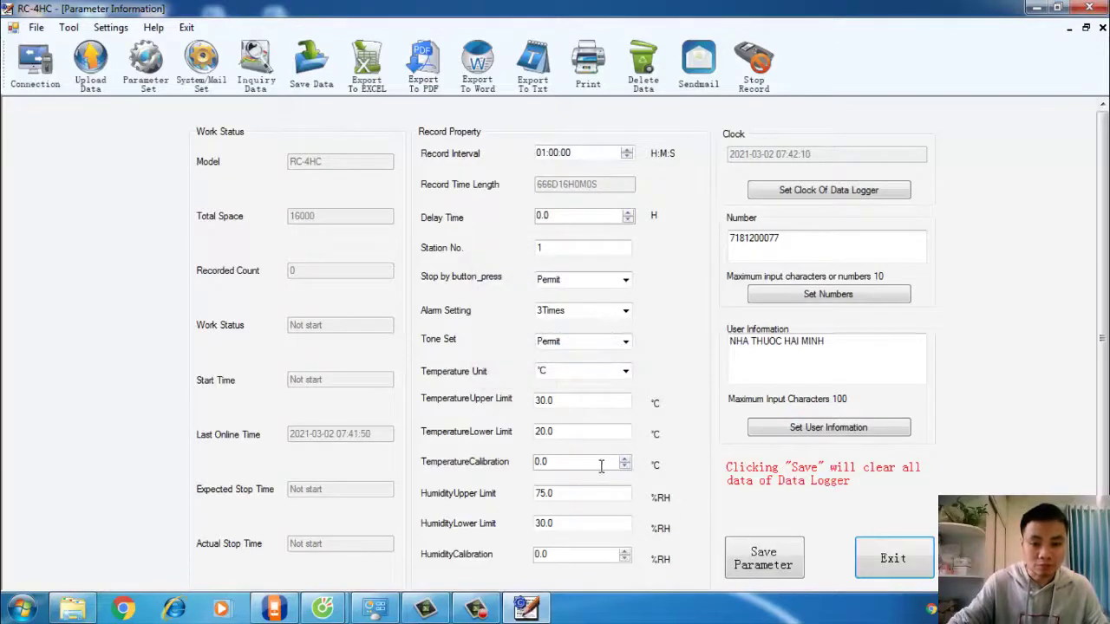
Set the temperature calibration to -5.0 °C and the humidity calibration to -15.0 %RH
{"action": "left_click_drag", "start_coordinate": [564, 465], "coordinate": [525, 469]}
{"action": "key", "text": "BackSpace"}
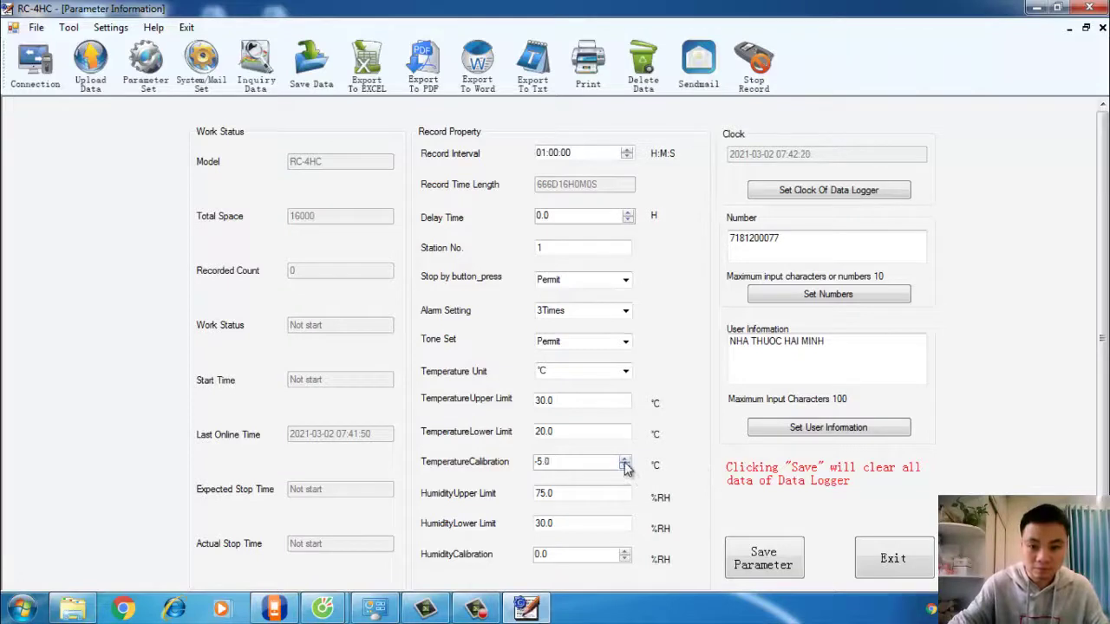
{"action": "left_click_drag", "start_coordinate": [563, 554], "coordinate": [530, 555]}
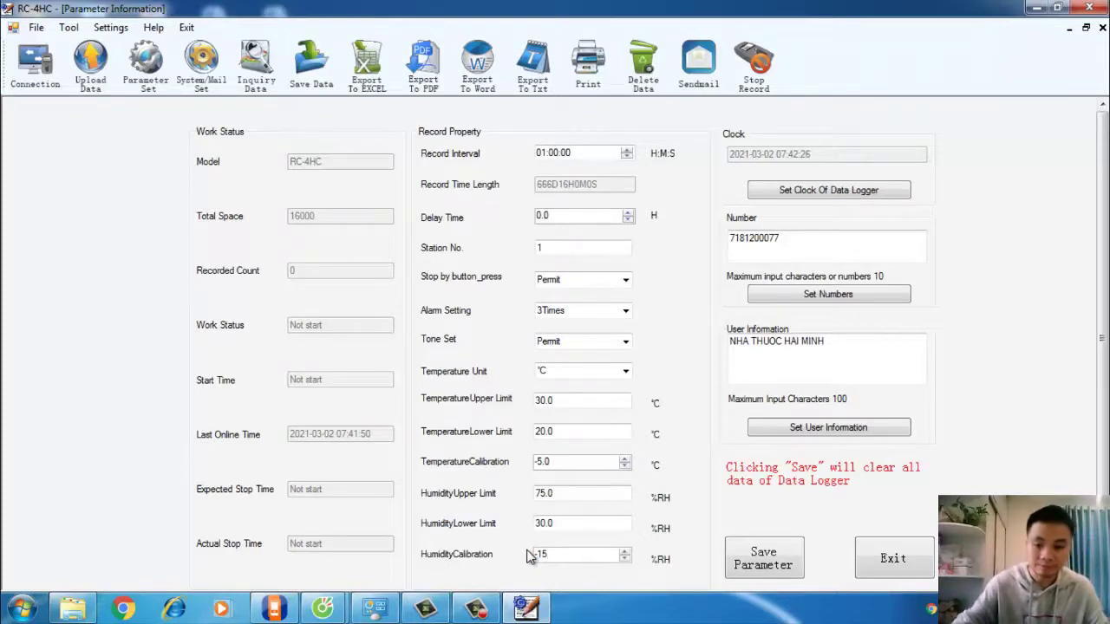
{"action": "type", "text": "-15"}
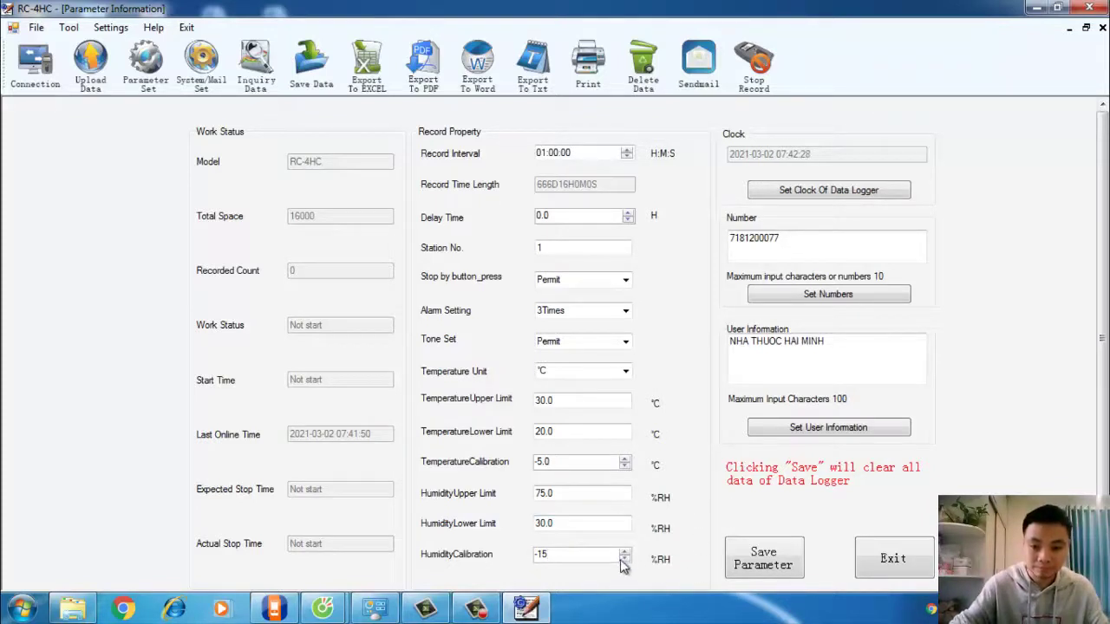
{"action": "type", "text": ".1"}
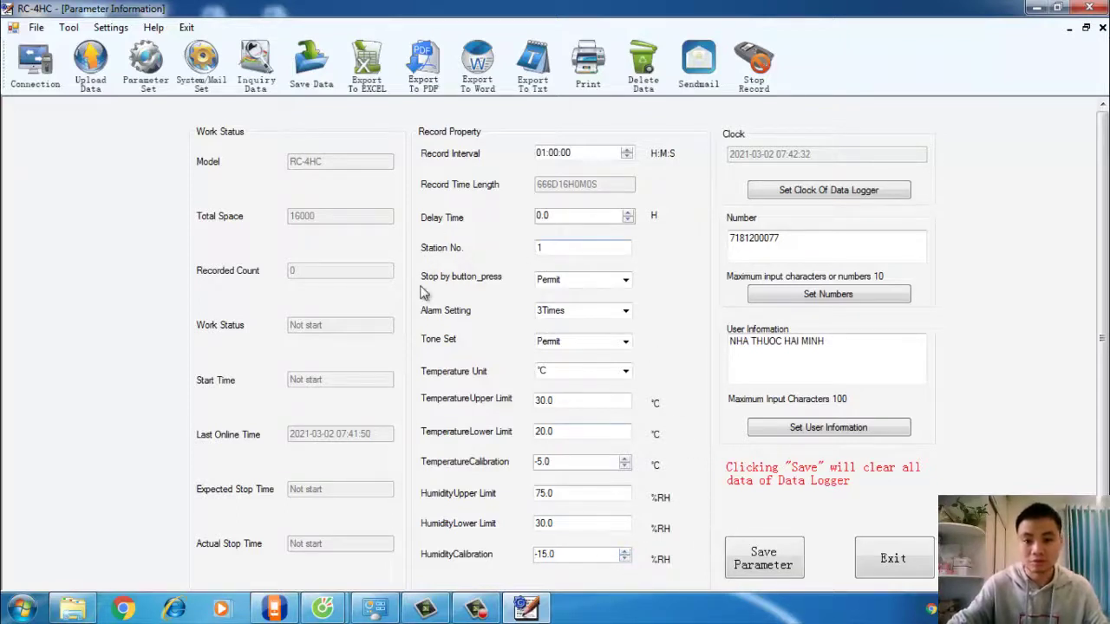
Save the changed calibration parameters to the logger, agreeing to clear its stored data
{"action": "left_click", "coordinate": [744, 557]}
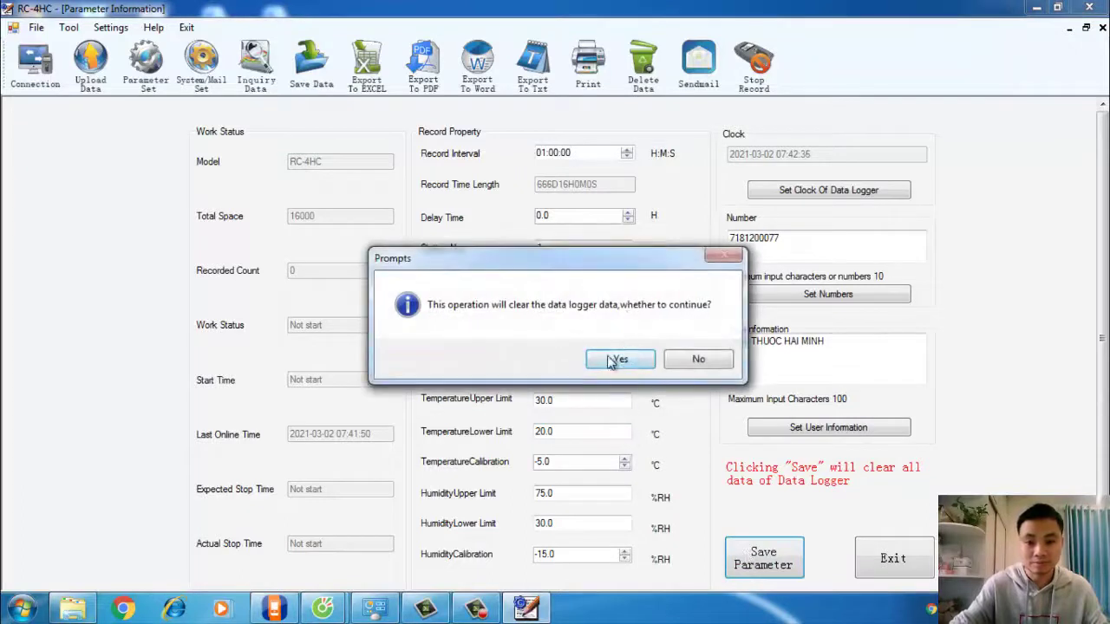
{"action": "left_click", "coordinate": [604, 361]}
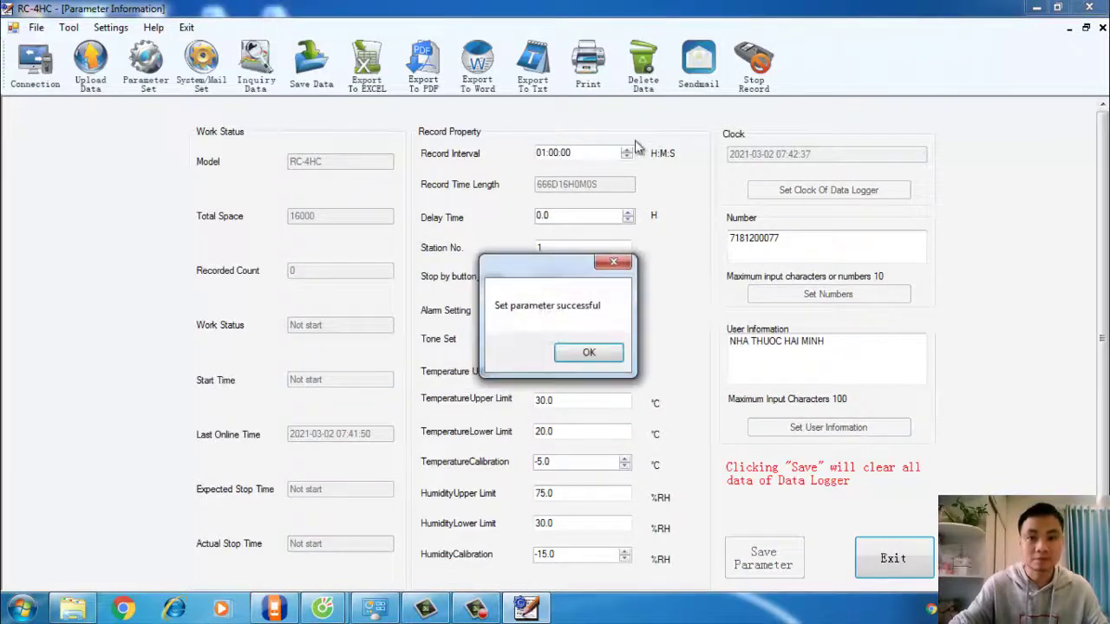
{"action": "left_click", "coordinate": [587, 352]}
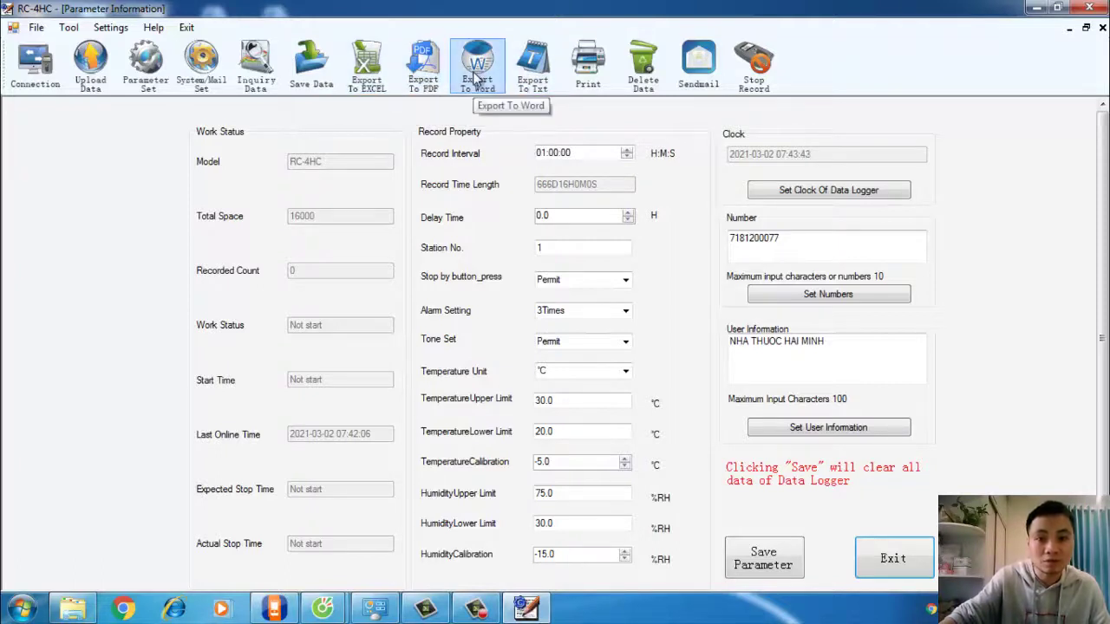
Try to export the logger's recorded data to Excel
{"action": "left_click", "coordinate": [375, 61]}
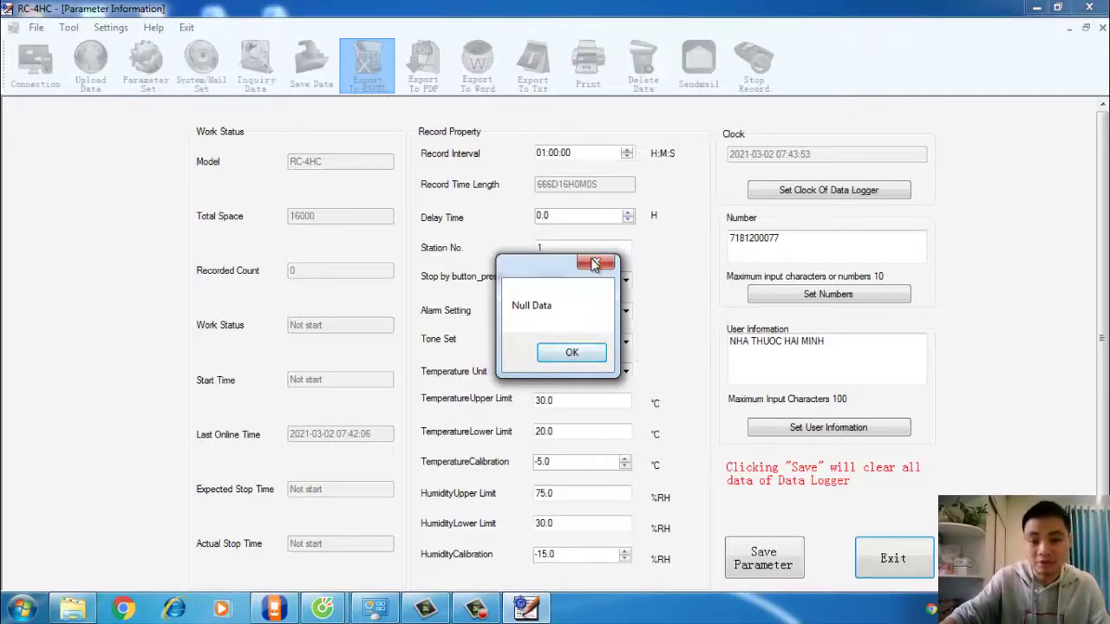
{"action": "left_click", "coordinate": [586, 353]}
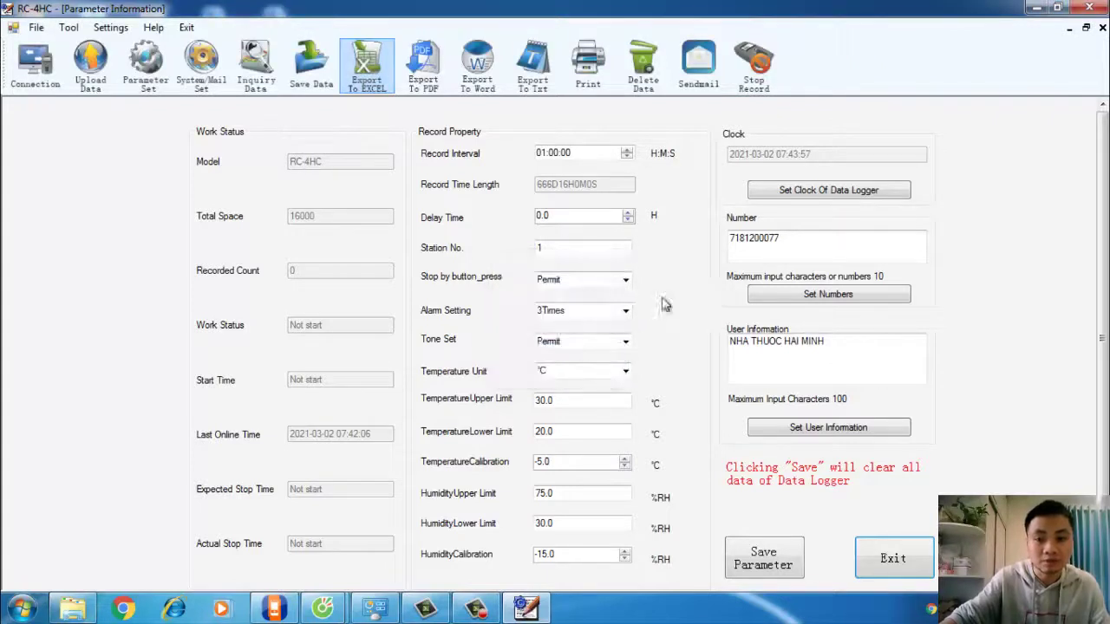